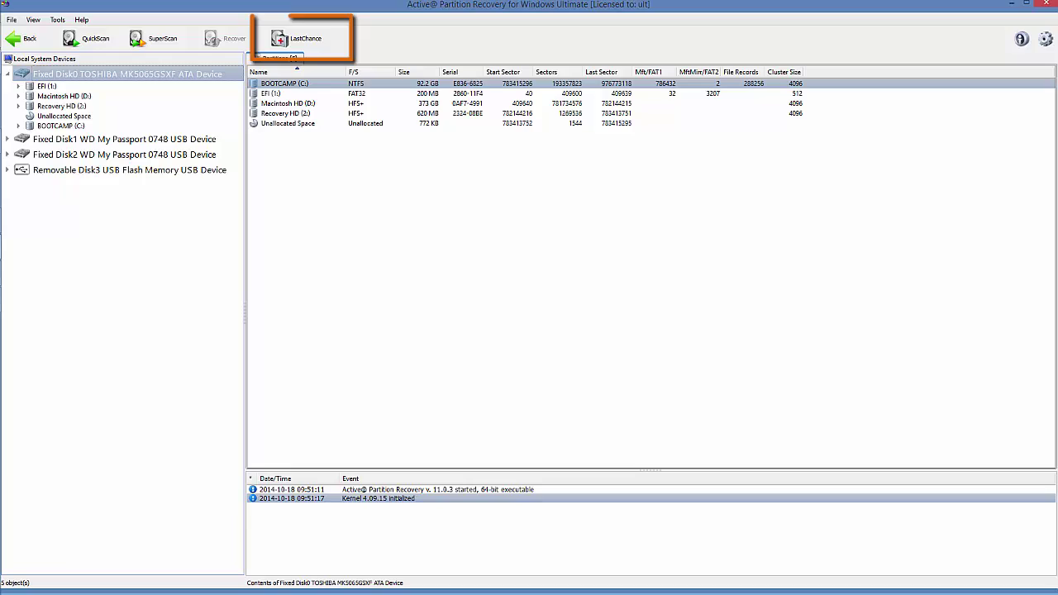
Open LastChance recovery and exclude Fixed Disk0, Fixed Disk1 and Fixed Disk2, keeping only Removable Disk3 USB Flash Memory selected
click(295, 38)
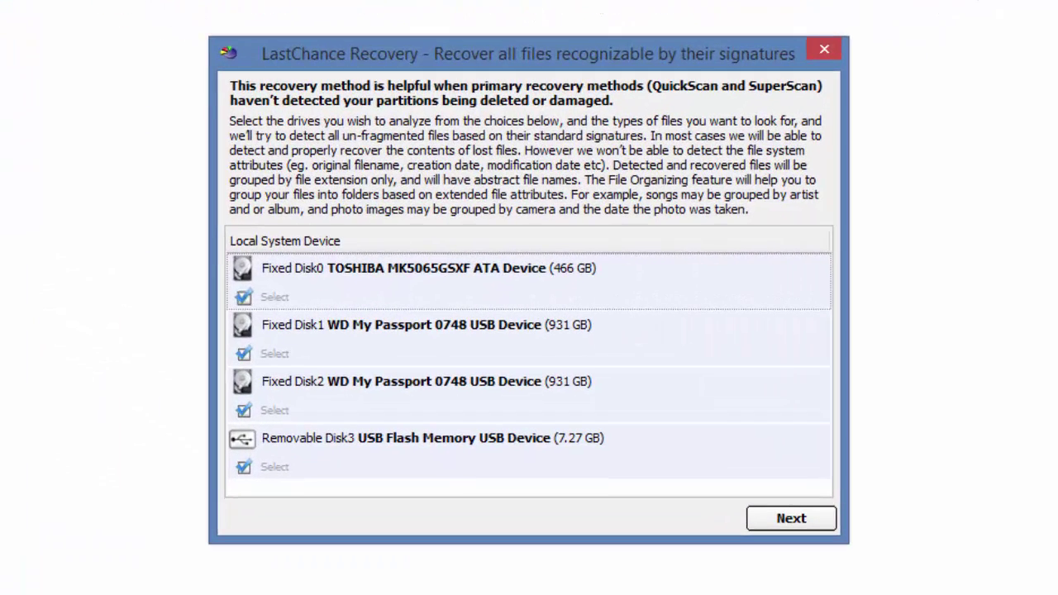
click(326, 297)
click(244, 353)
click(244, 410)
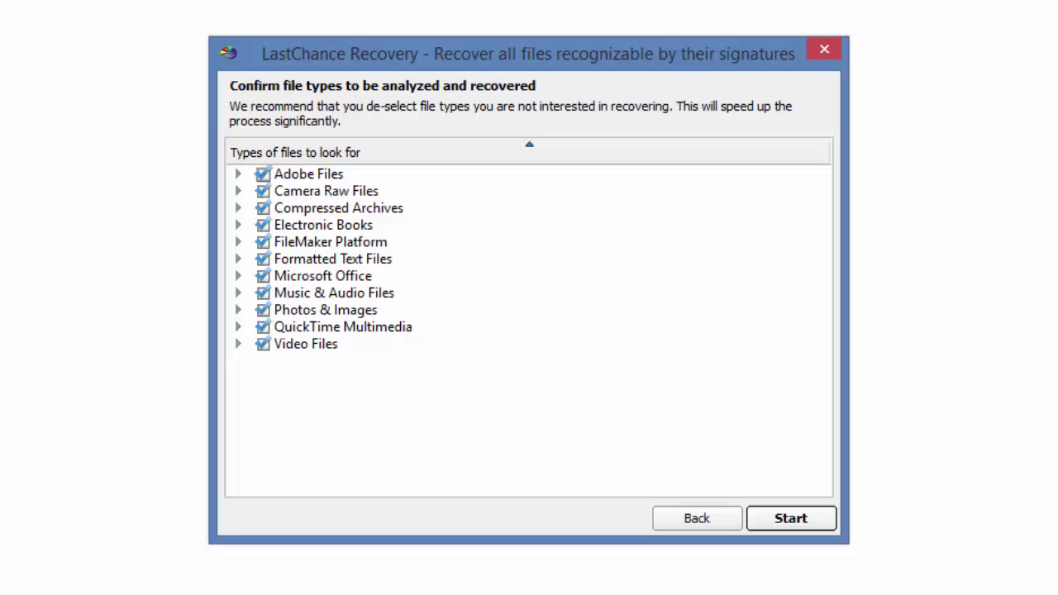
Exclude every file type except Music & Audio Files from the LastChance scan
click(263, 173)
click(263, 191)
click(263, 208)
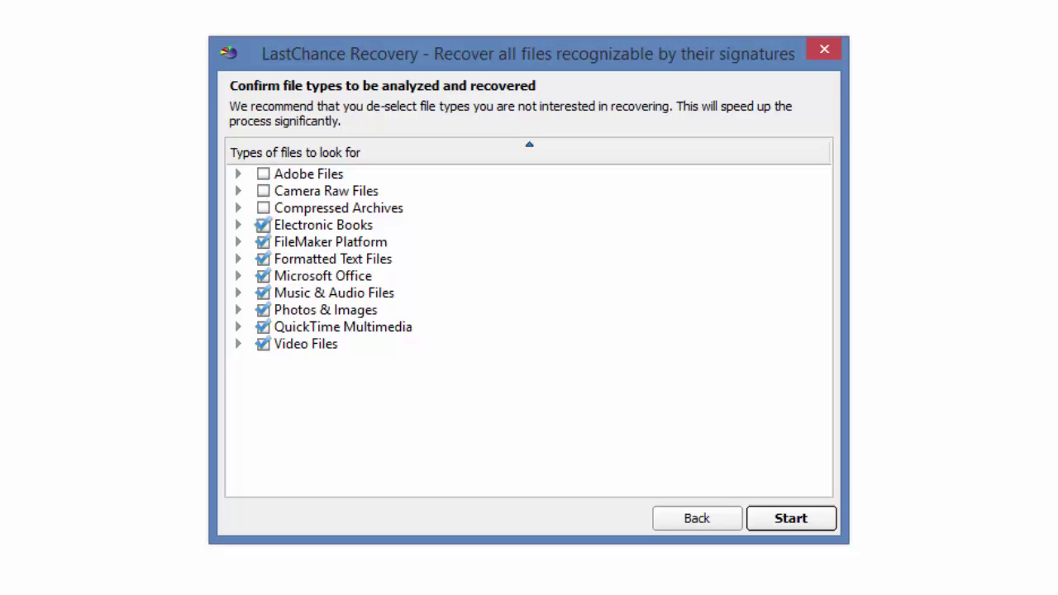
click(263, 225)
click(263, 242)
click(263, 258)
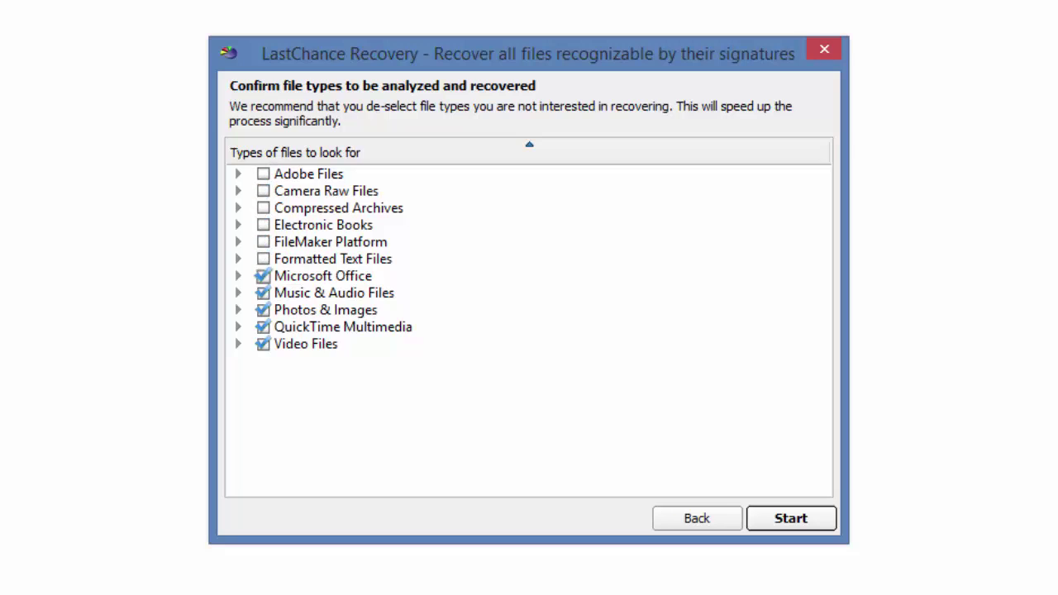
click(263, 276)
click(263, 310)
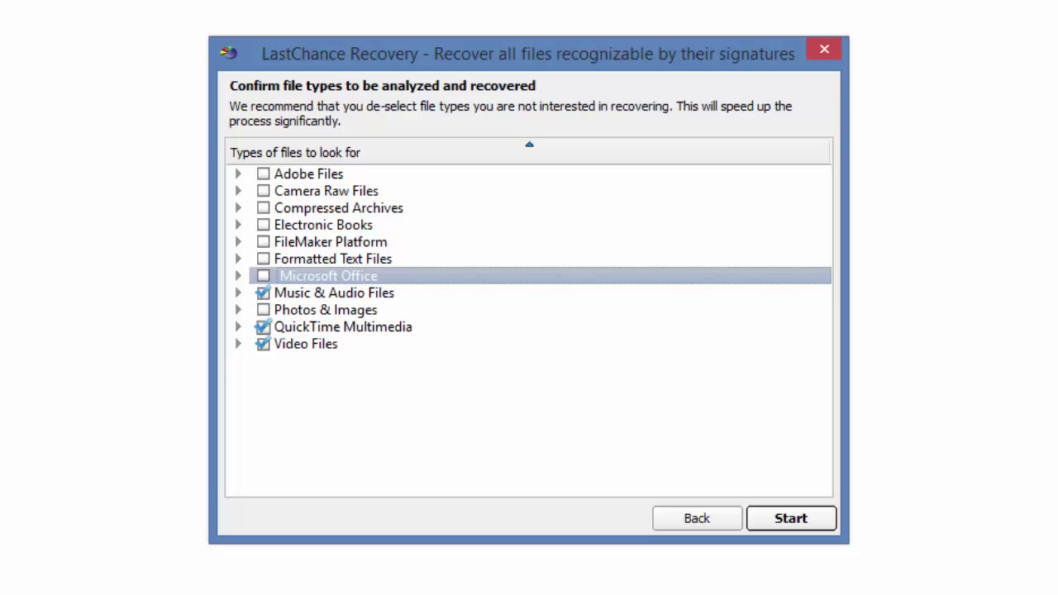
click(262, 326)
click(263, 344)
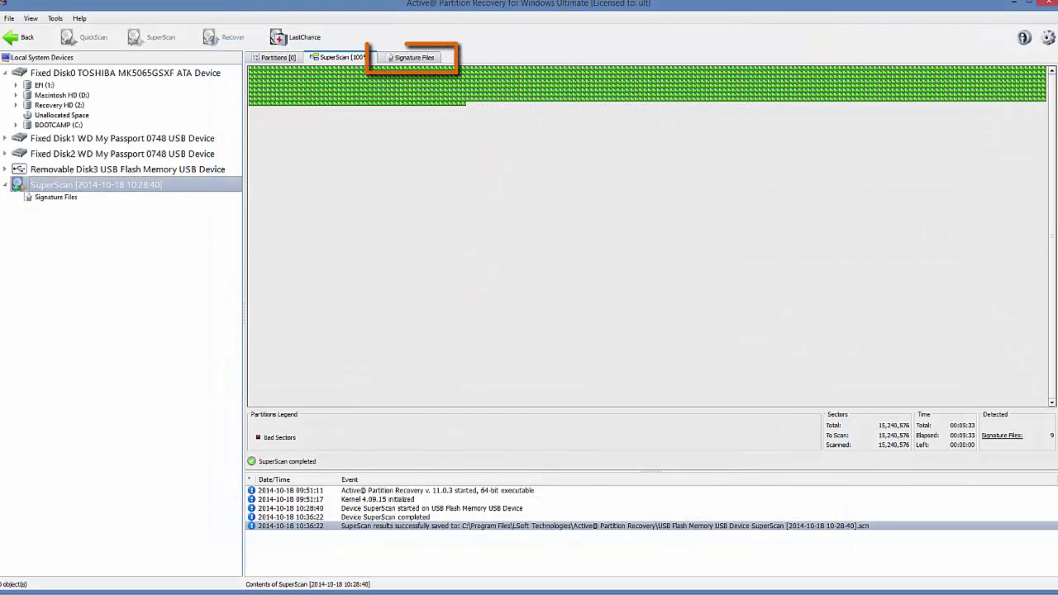
Show the detected signature files and expand Music & Audio Files down to the individual mp3 files
click(414, 57)
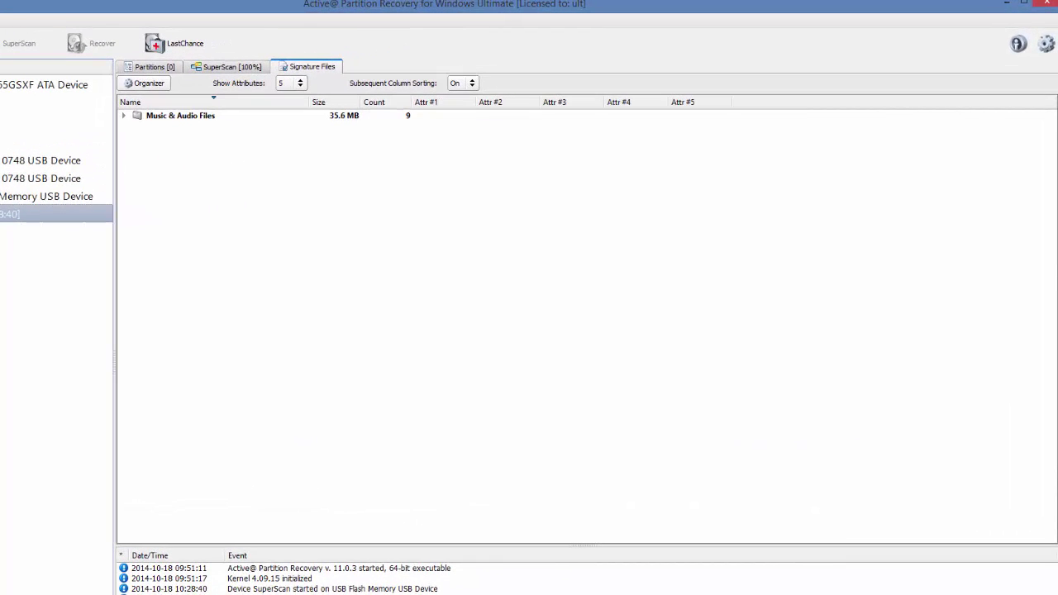
click(180, 114)
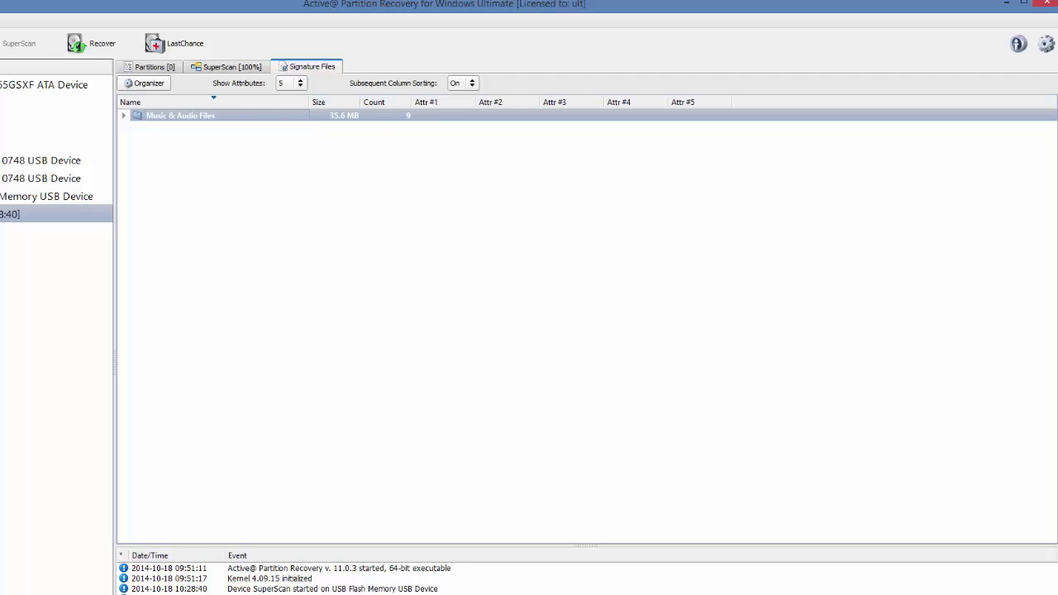
key(Right)
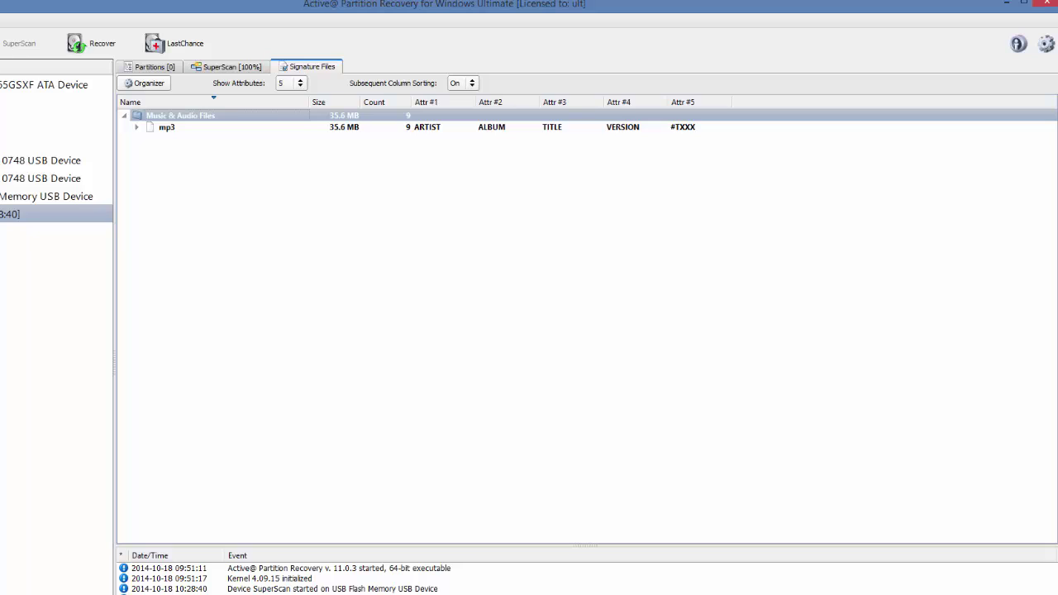
click(136, 127)
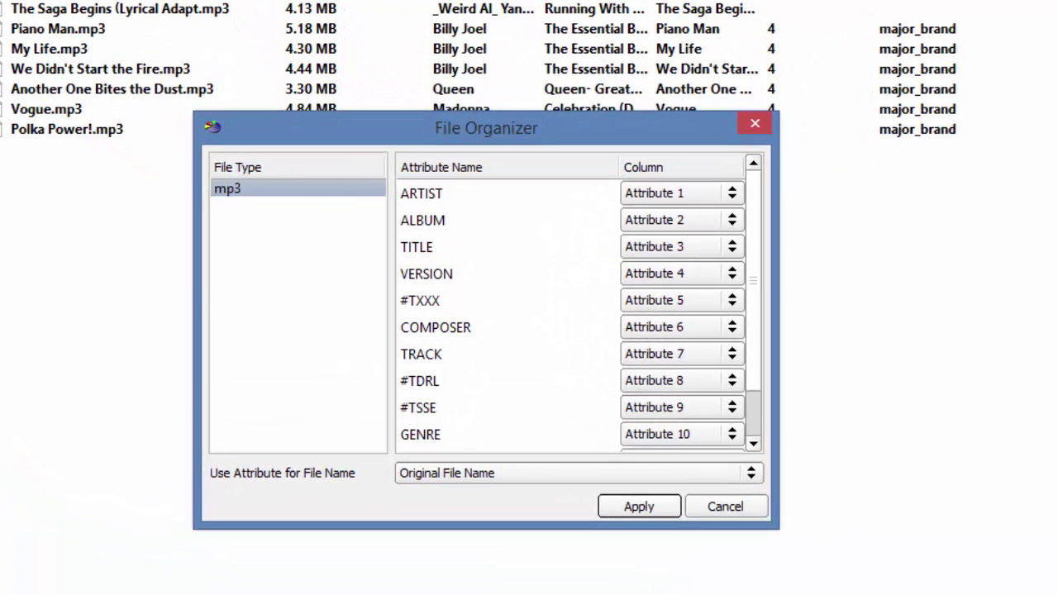
Assign the YEAR attribute of mp3 files to the Attribute 1 column in the File Organizer
drag(753, 281, 753, 325)
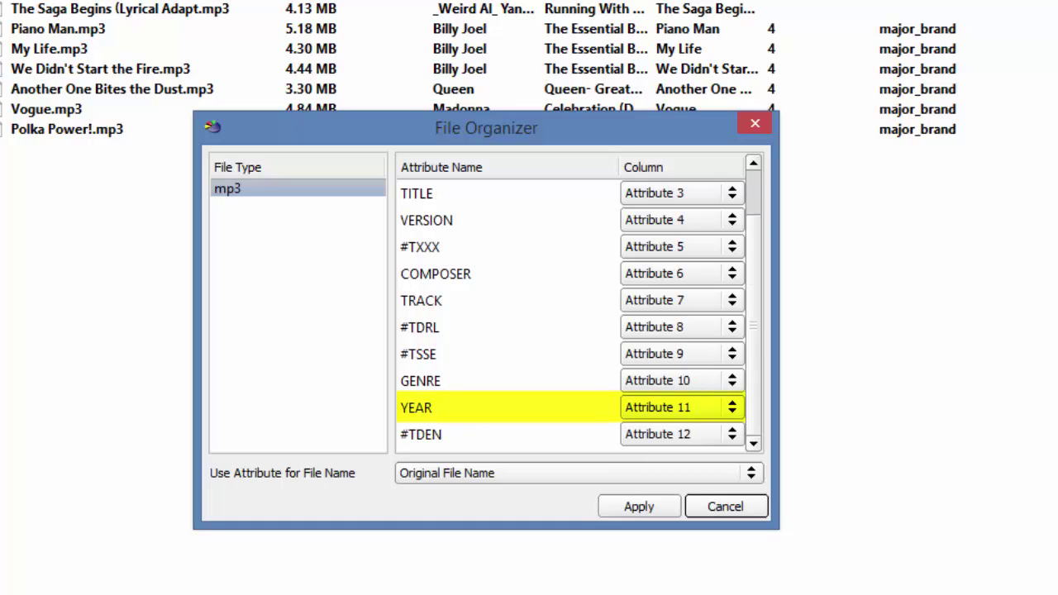
click(681, 406)
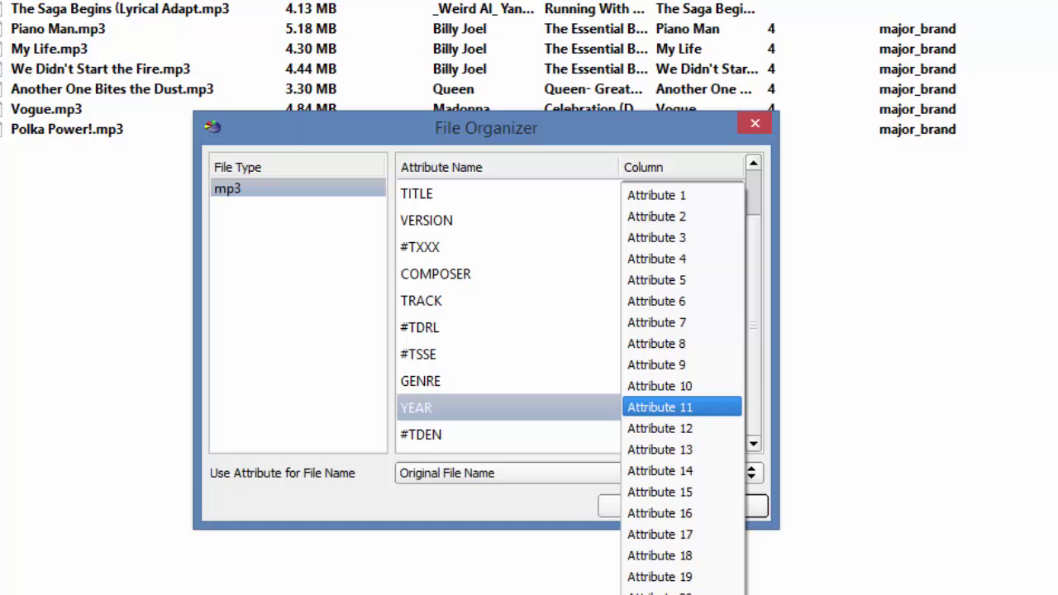
key(Up)
key(Up)
key(Up)
key(Up)
key(Up)
key(Up)
key(Up)
key(Up)
key(Up)
key(Up)
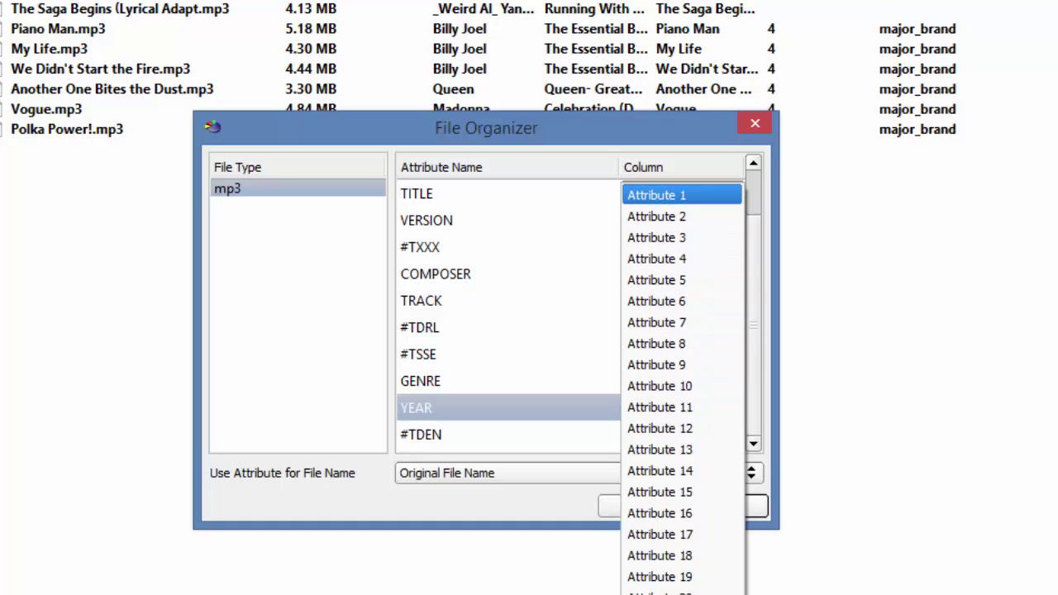
key(Return)
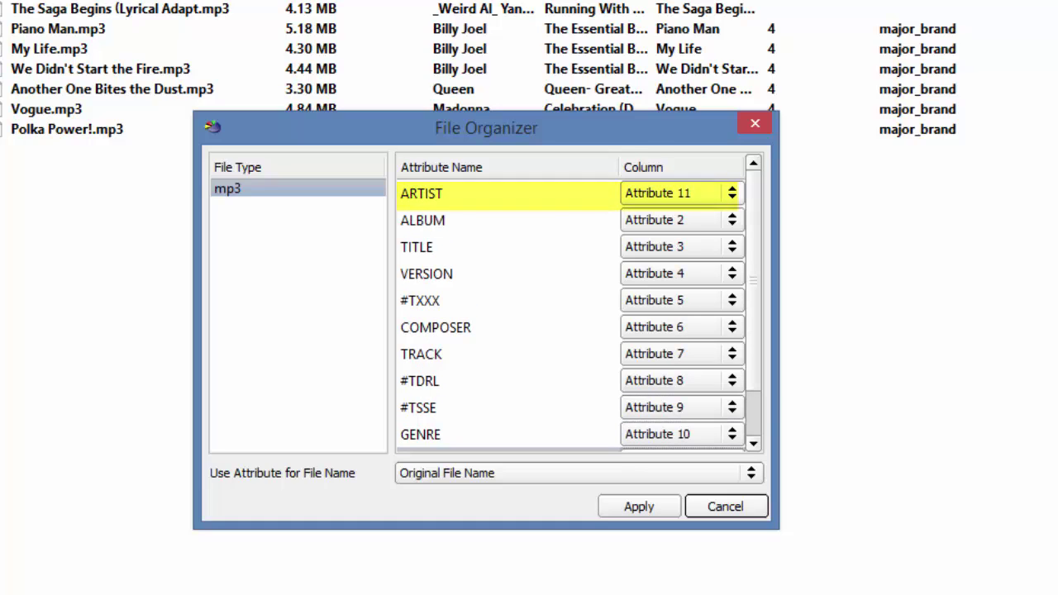
Assign ARTIST to Attribute 2 and COMPOSER to Attribute 5, and apply the mp3 organizer settings
click(682, 193)
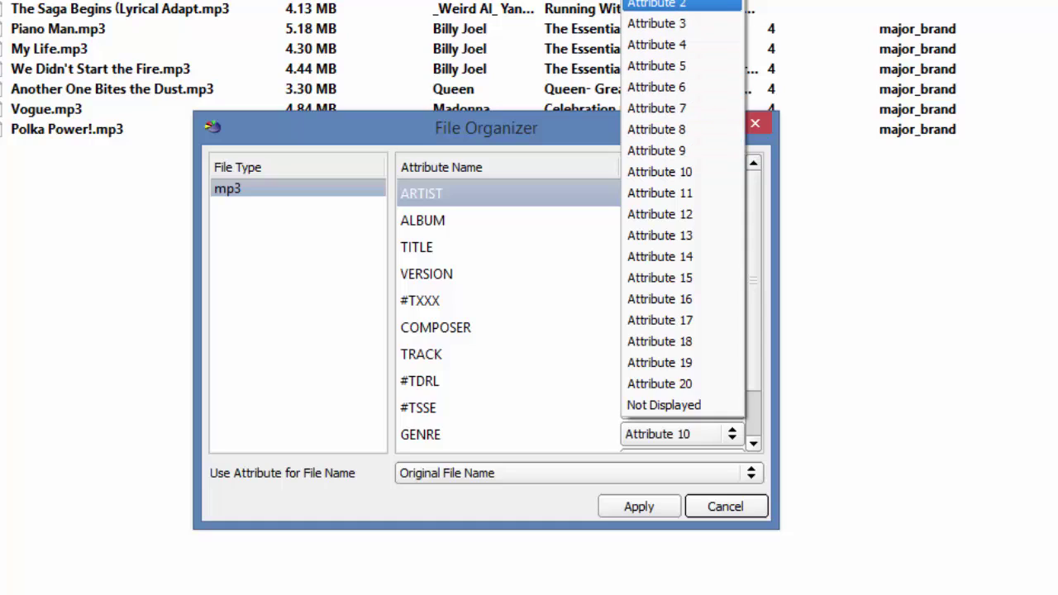
click(657, 4)
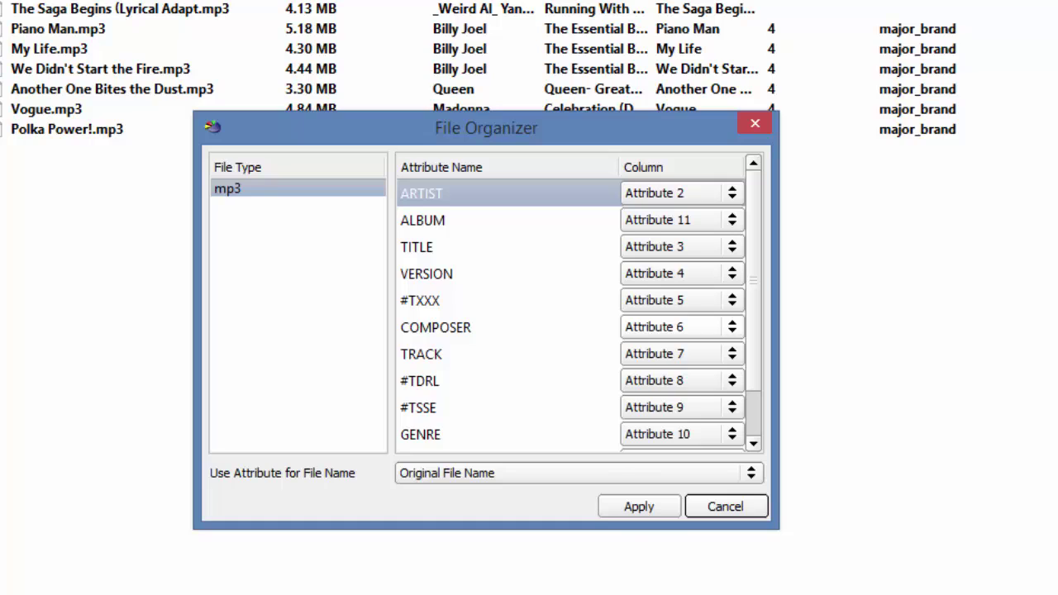
click(681, 326)
click(681, 305)
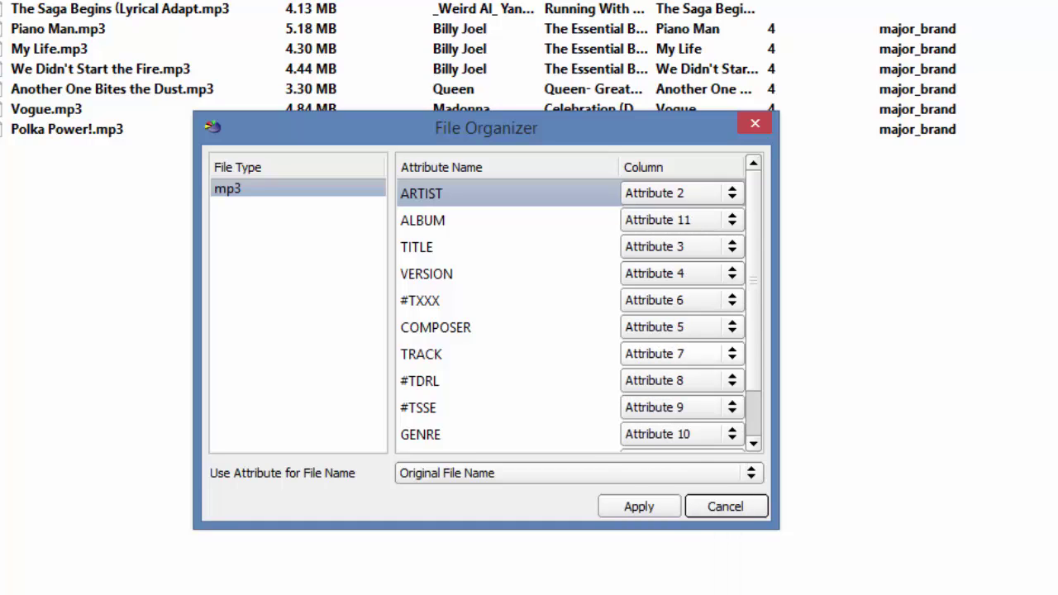
click(639, 505)
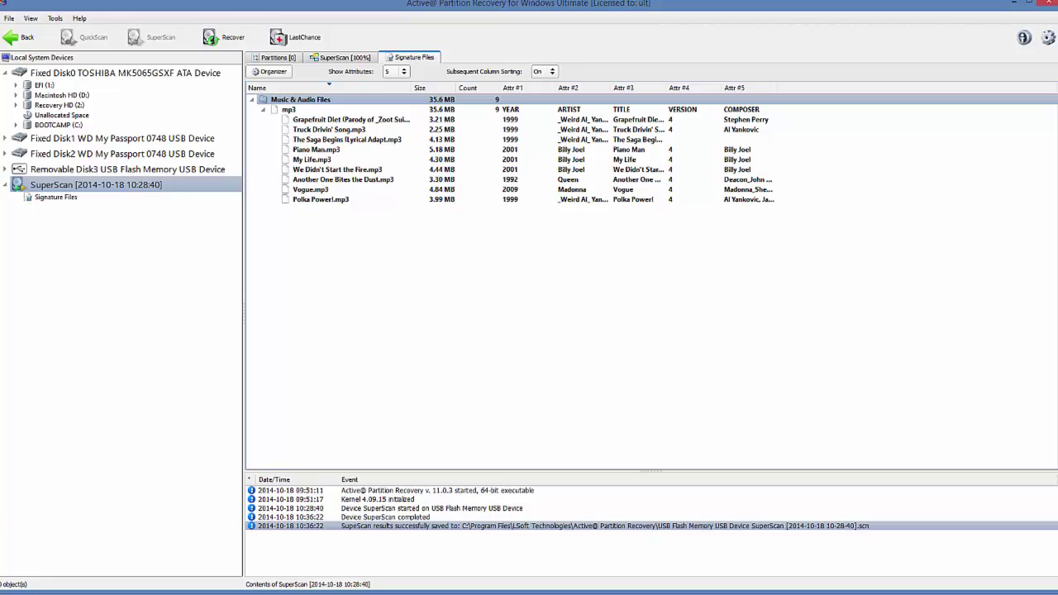
Select all nine mp3 files for recovery and set the Desktop as the folder to recover to
click(350, 119)
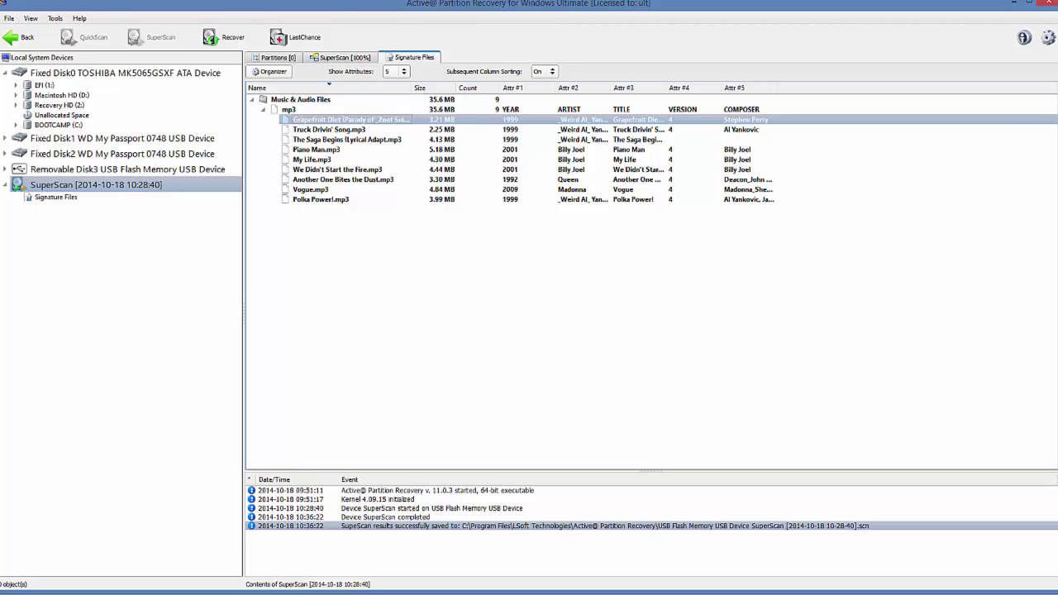
shift+click(346, 200)
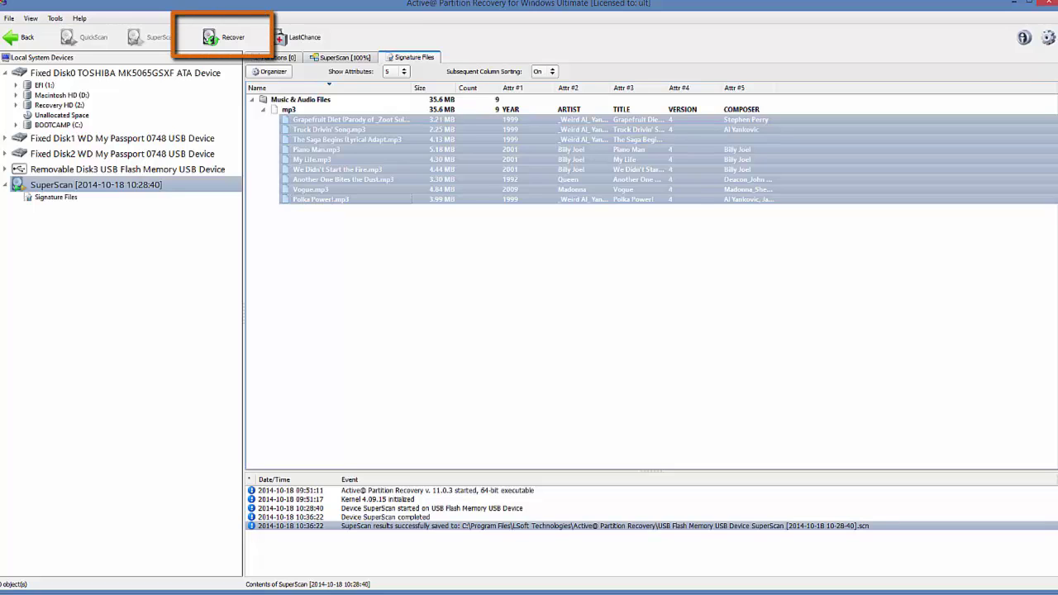
click(223, 37)
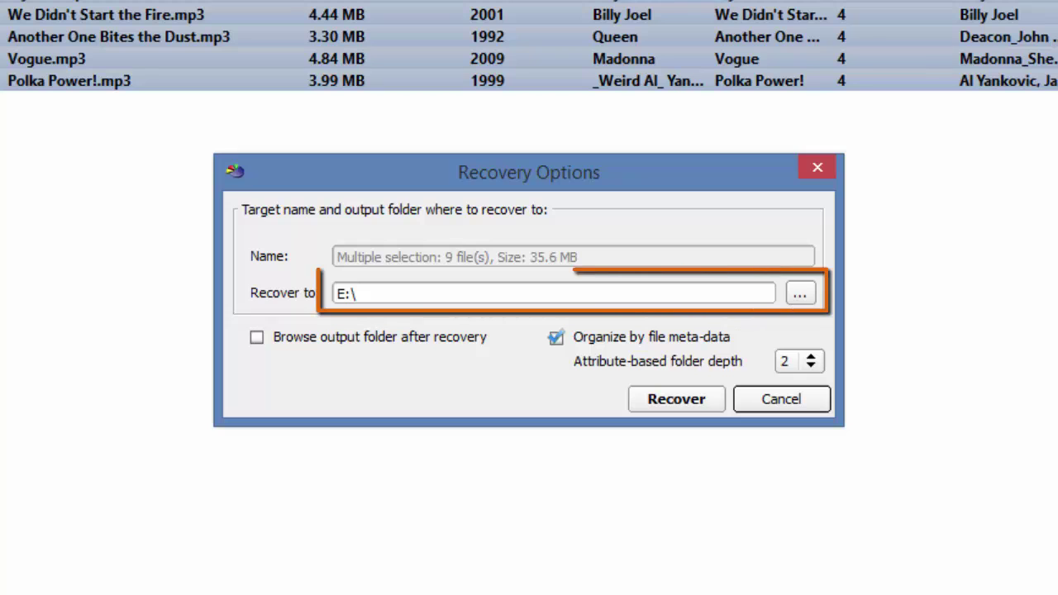
click(800, 292)
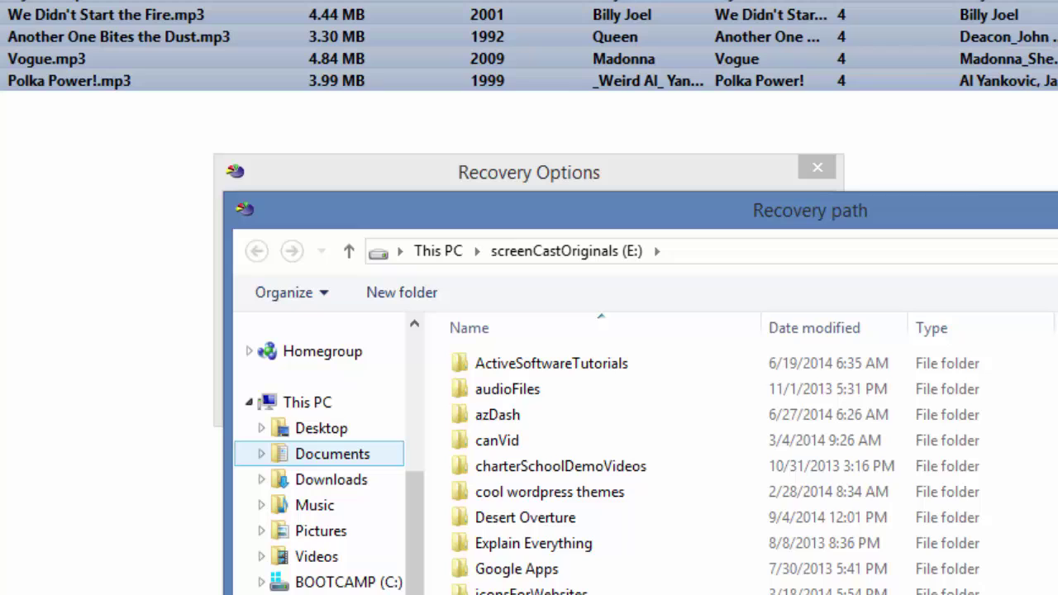
click(332, 454)
click(321, 428)
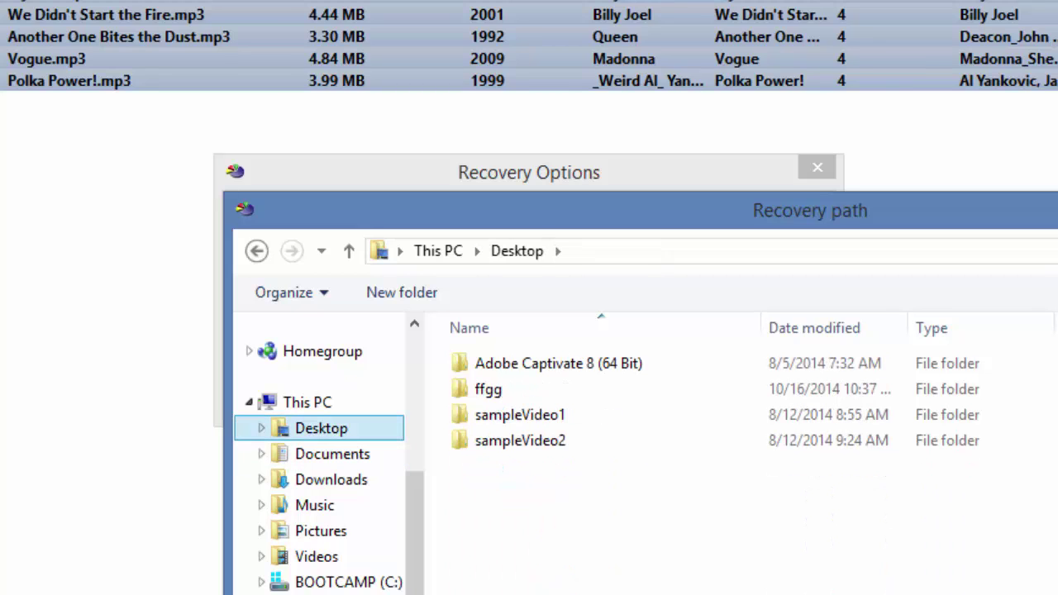
key(Return)
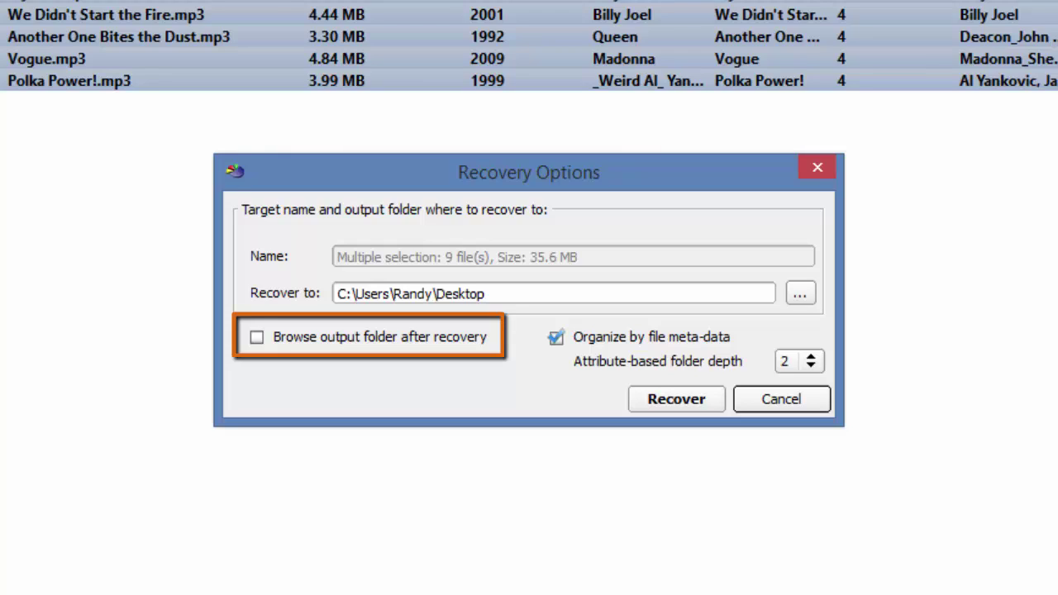
Enable browsing the output folder after recovery, choose the attribute-based folder depth, and run the recovery
click(257, 337)
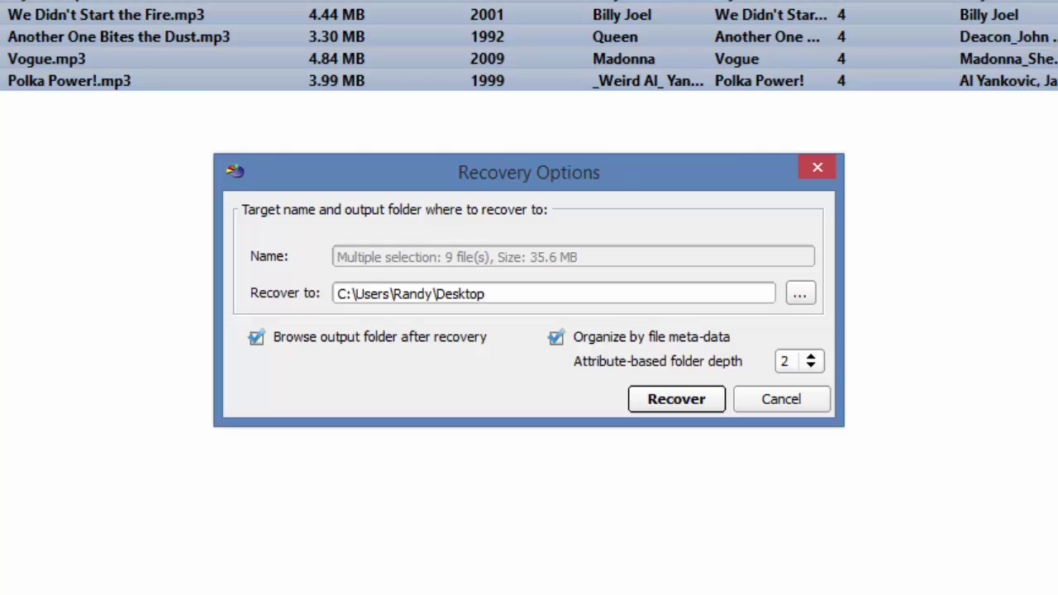
click(810, 361)
click(800, 337)
key(Return)
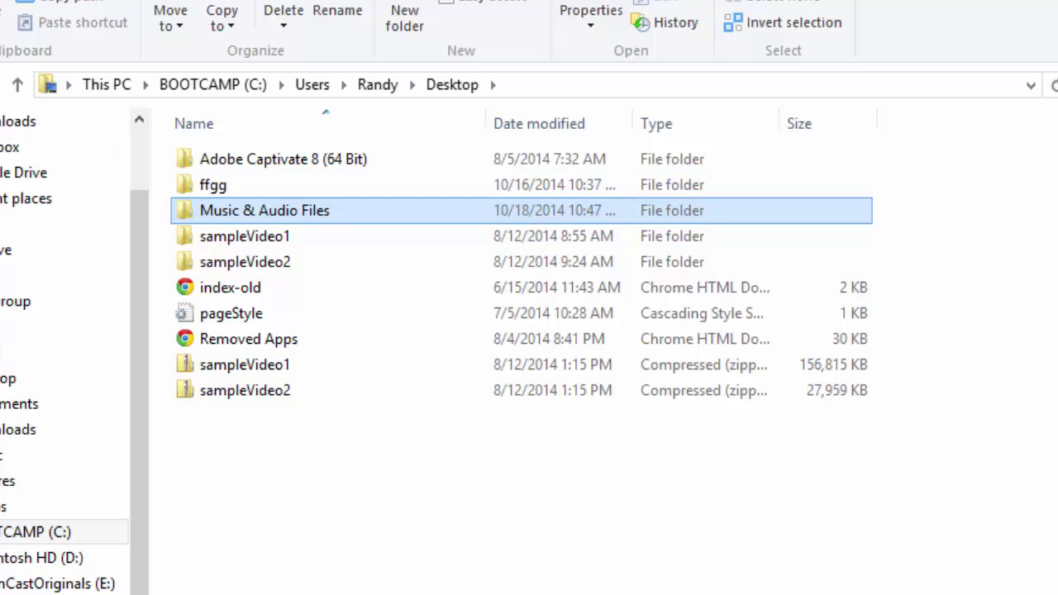
Browse the recovered Music & Audio Files folder through mp3 into the 2001 subfolder
key(Return)
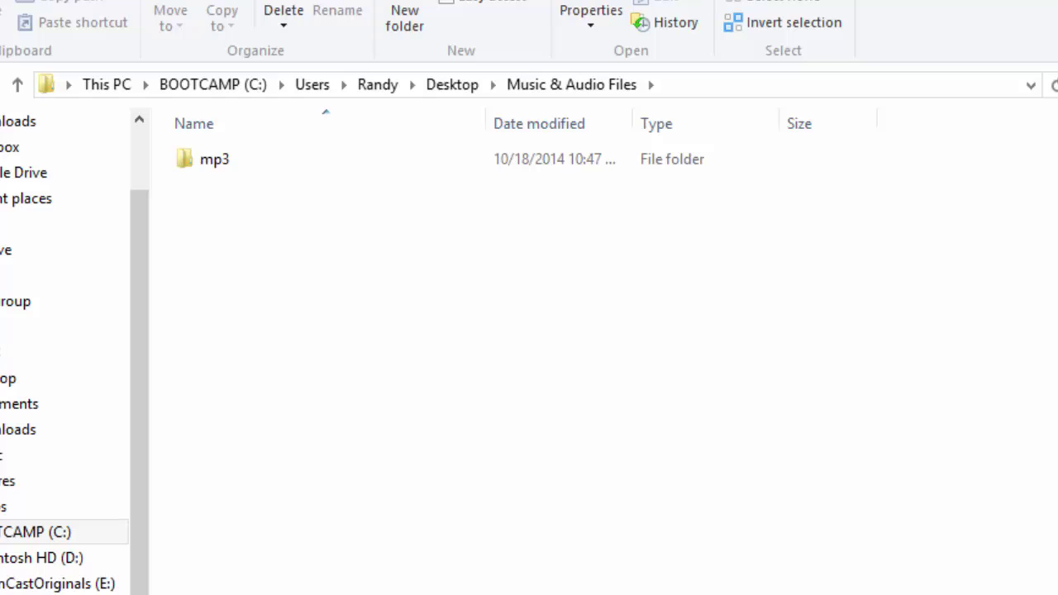
click(214, 159)
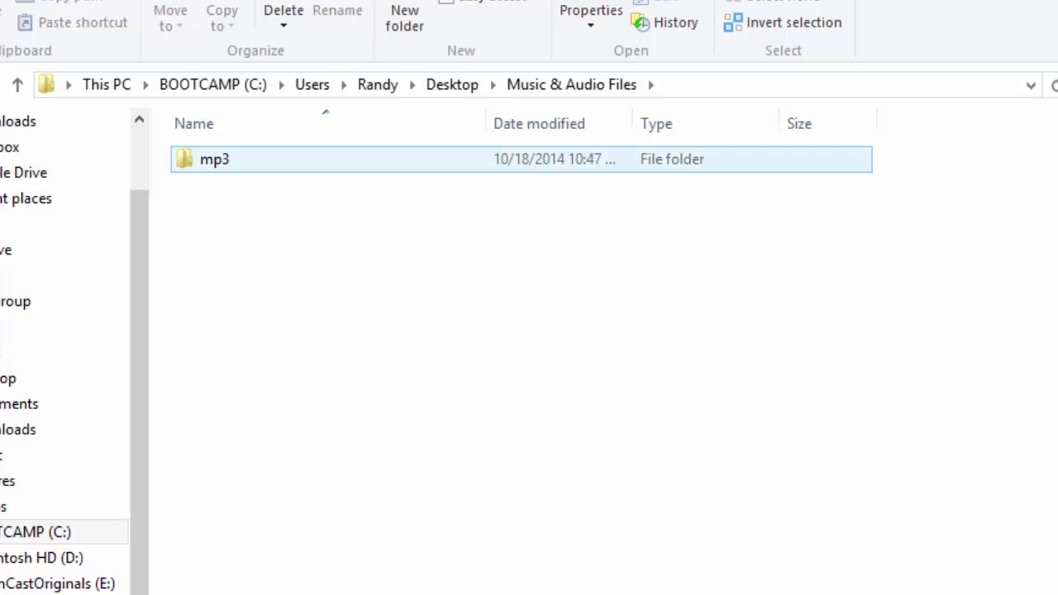
key(Return)
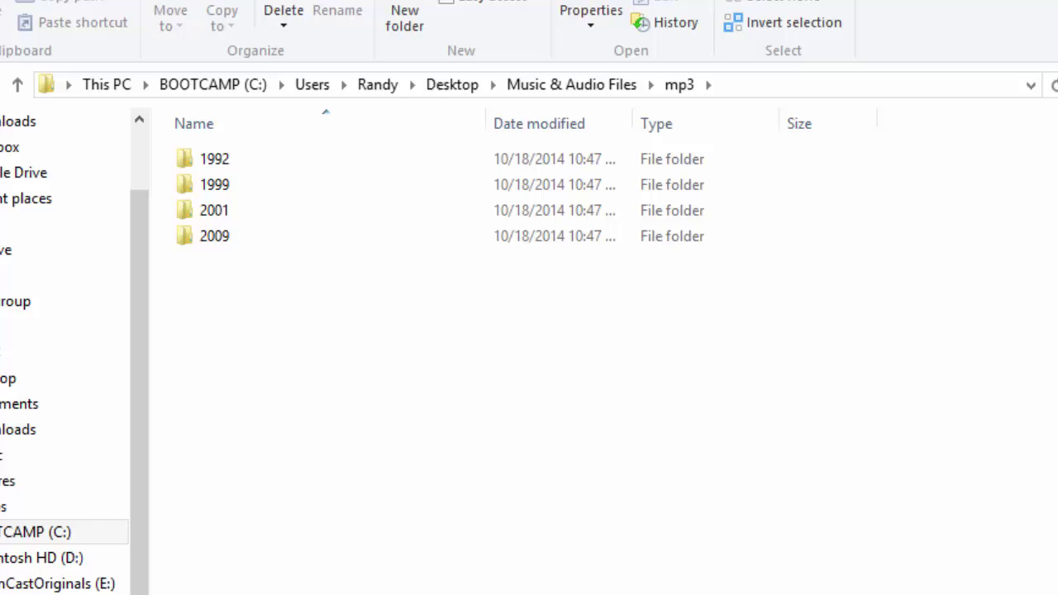
double_click(214, 210)
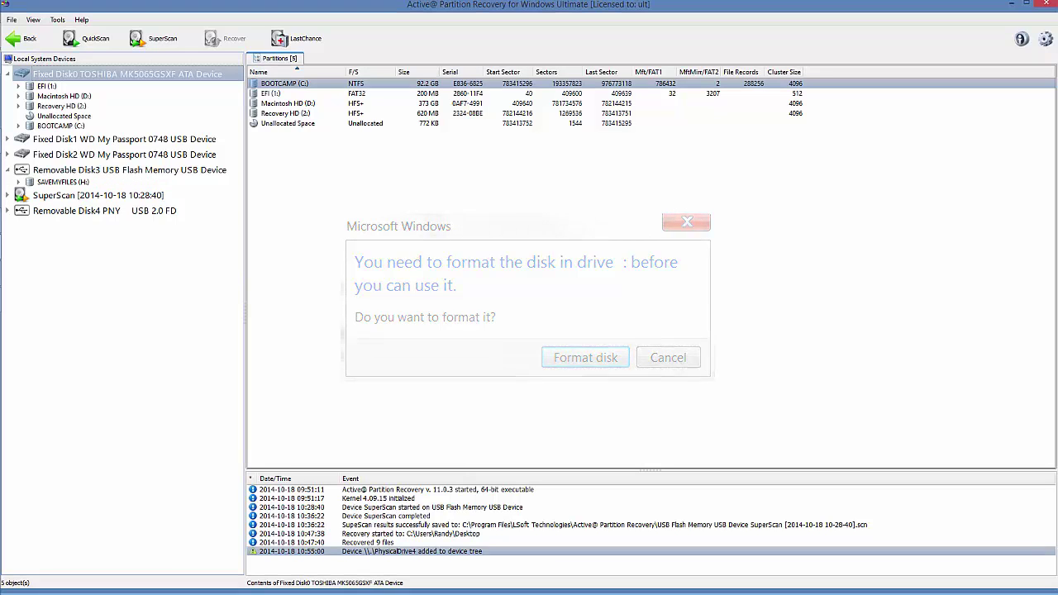
Recover the files and folders of SAVEMYFILES (H:) to the new disk Removable Disk4 PNY USB 2.0 FD, accepting its reformatting
click(63, 182)
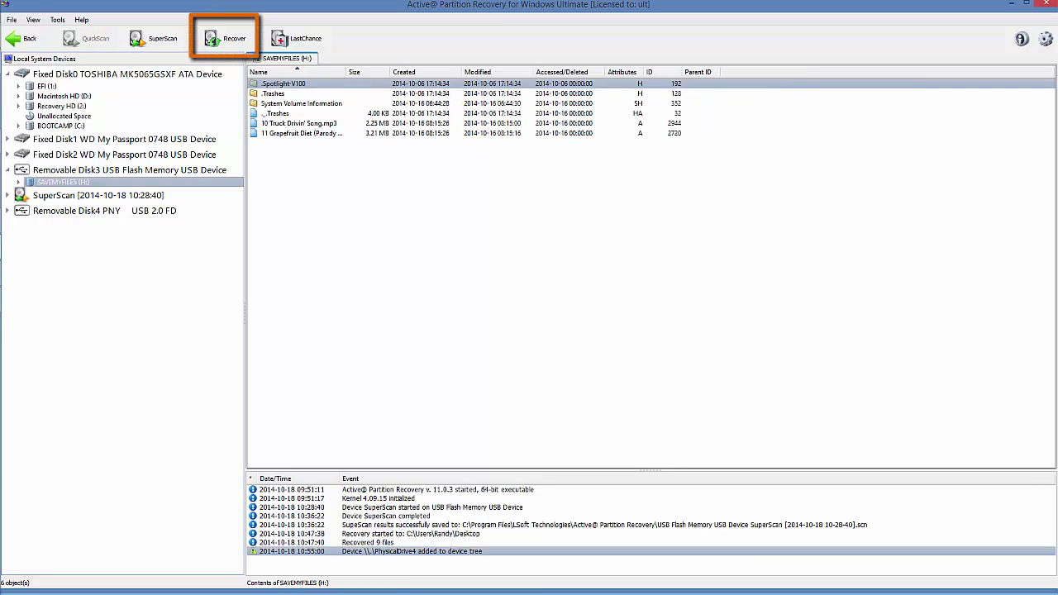
click(225, 38)
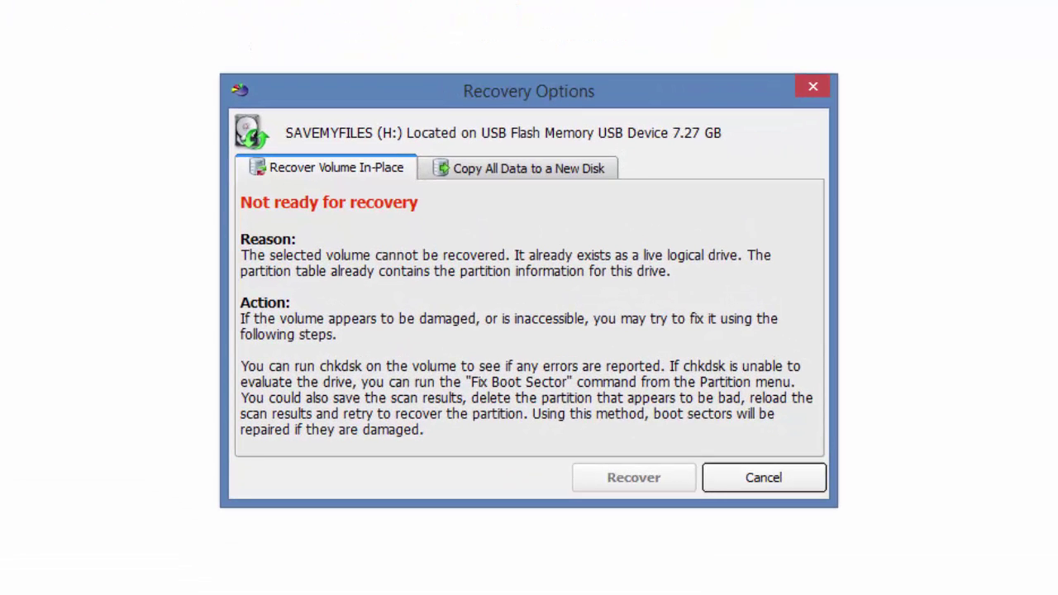
key(ctrl+Tab)
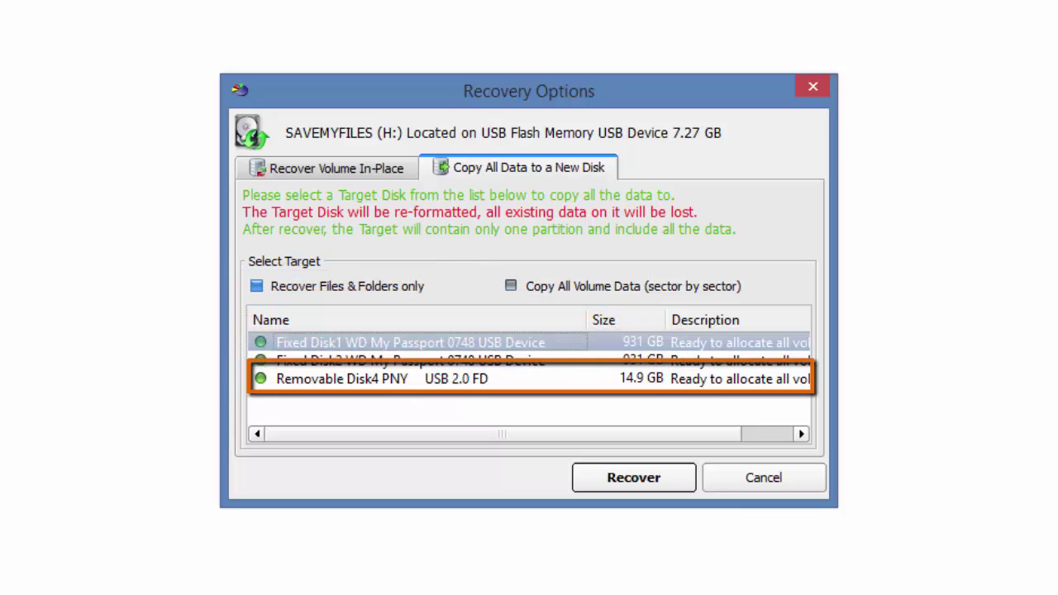
click(423, 379)
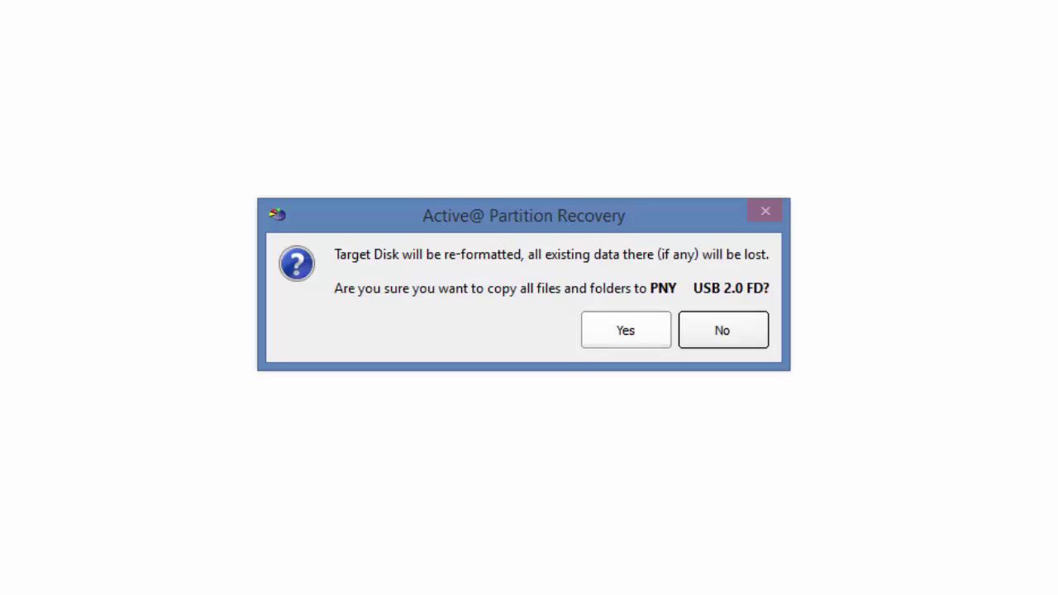
key(Left)
key(Return)
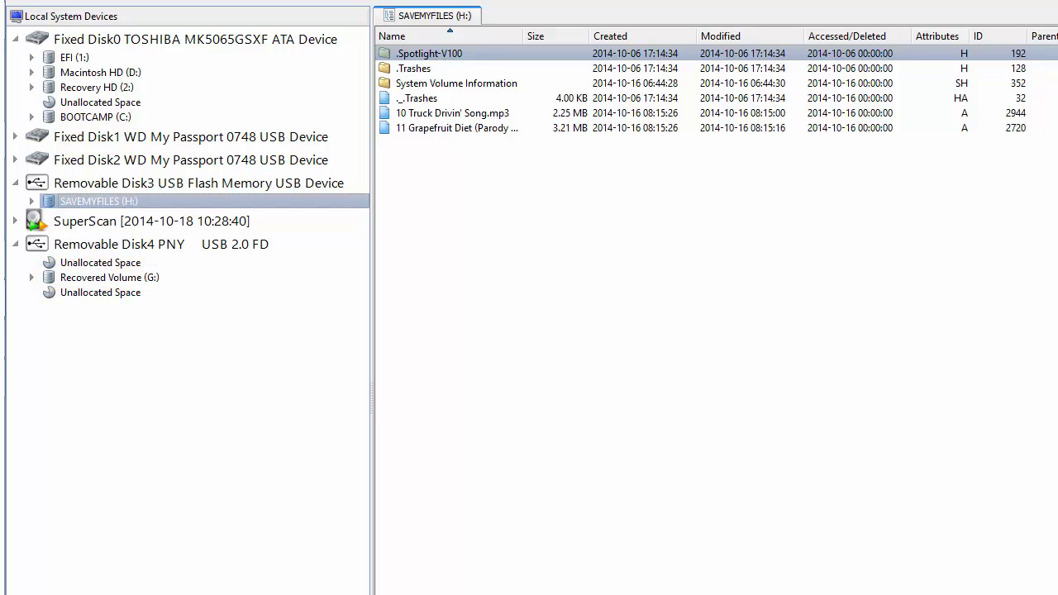
Inspect Recovered Volume (G:) on the PNY disk for the two copied mp3 songs
click(109, 277)
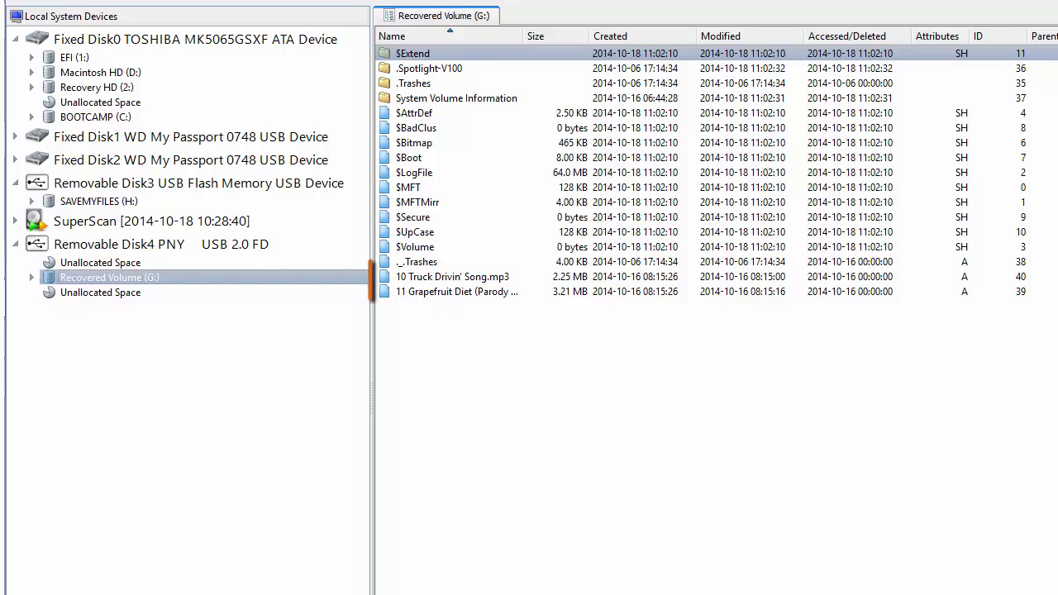
click(456, 291)
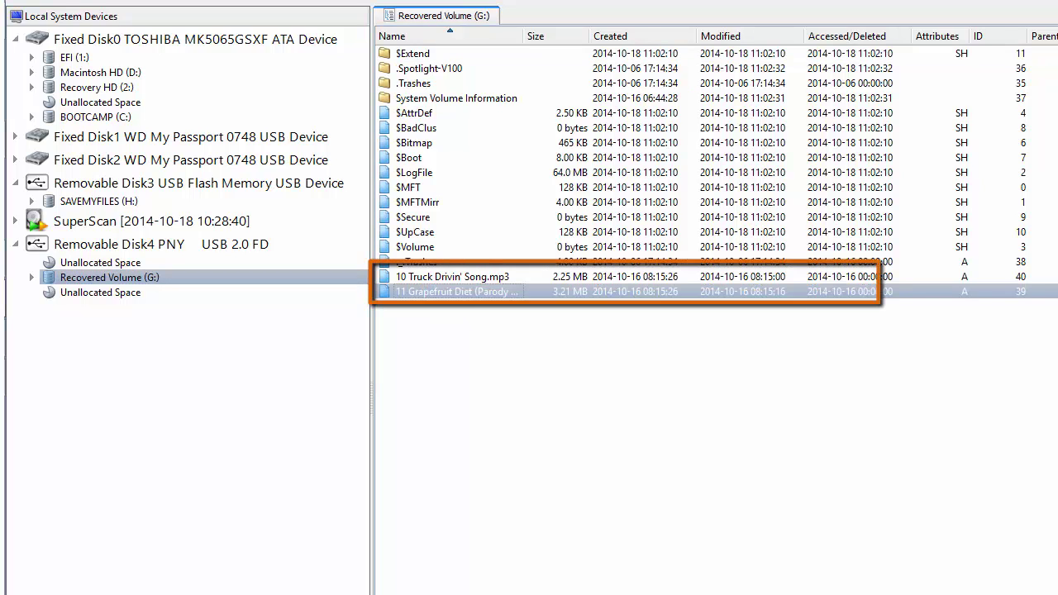
click(452, 276)
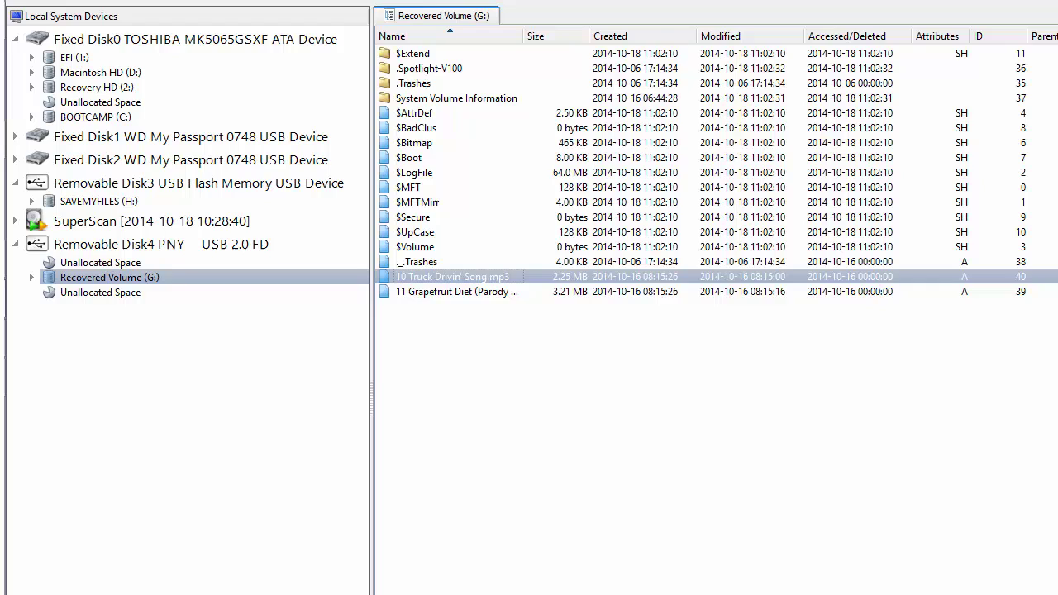
click(456, 291)
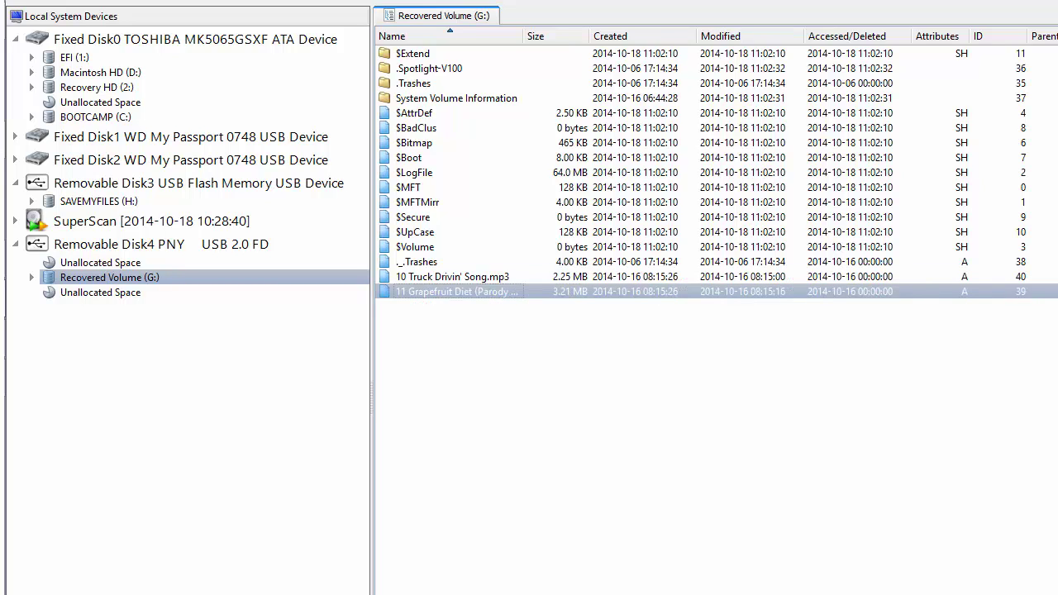